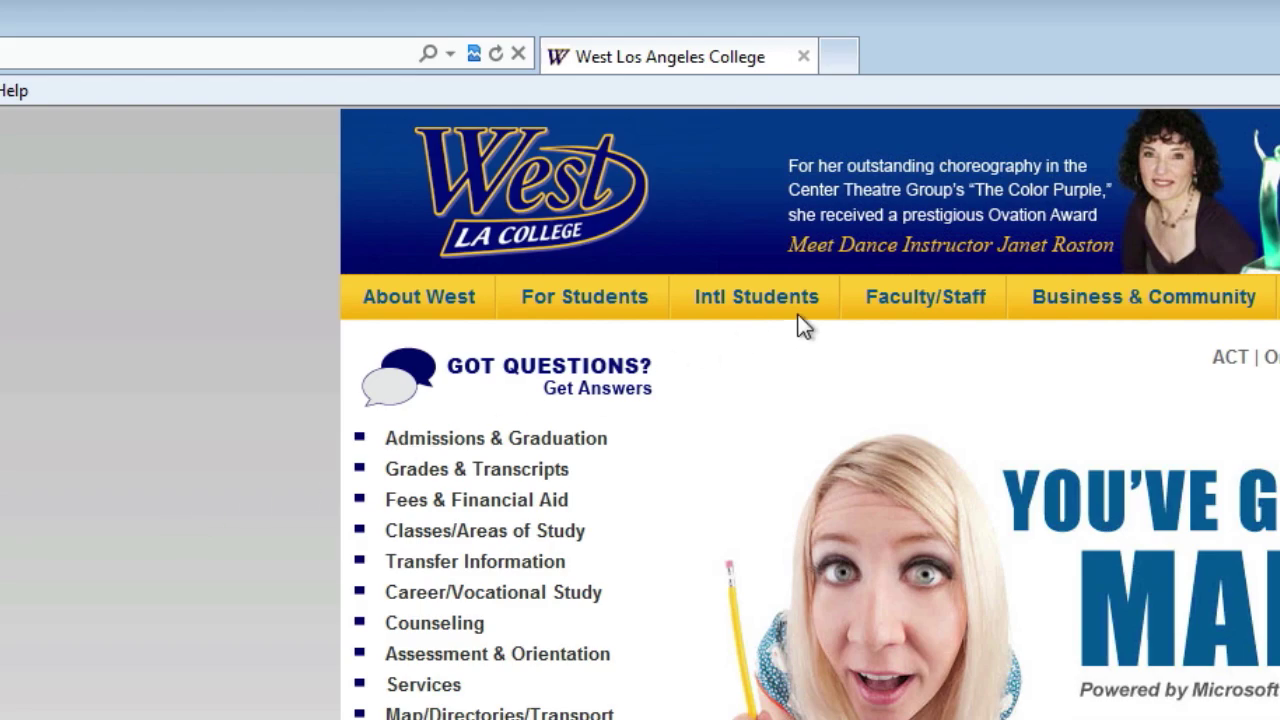
Open the For Students page on the West Los Angeles College site
click(594, 304)
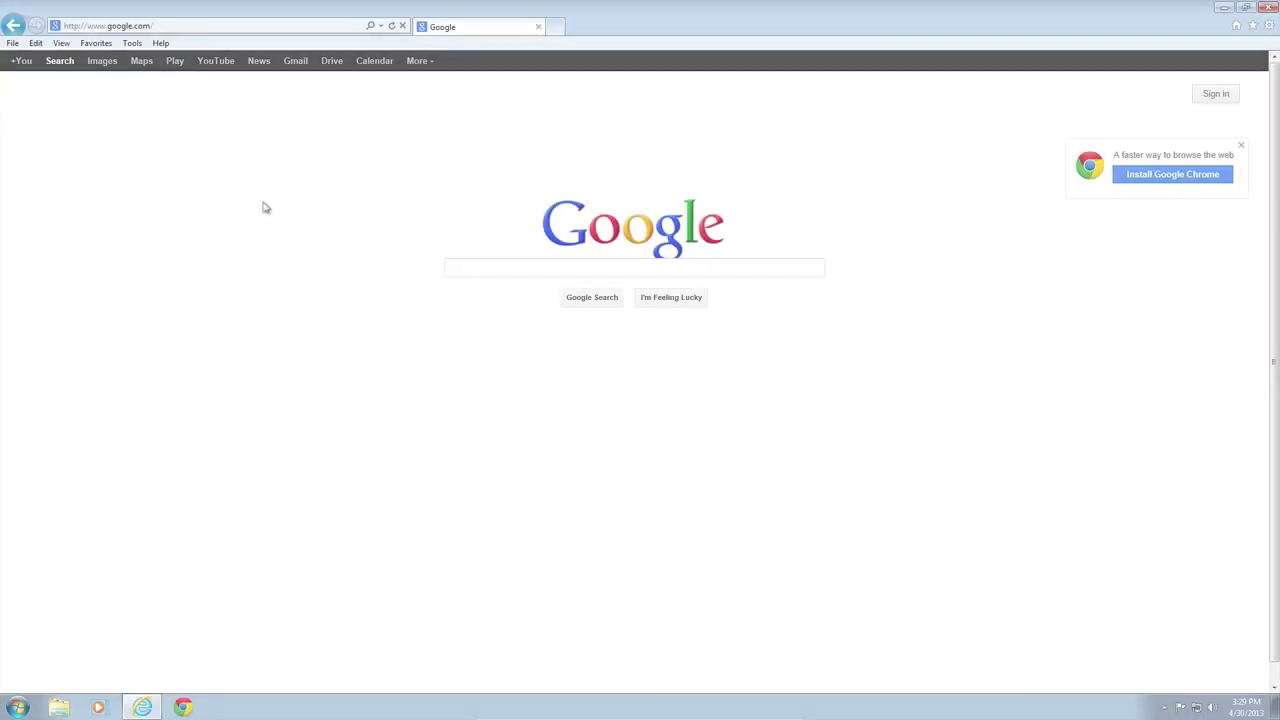
click(165, 28)
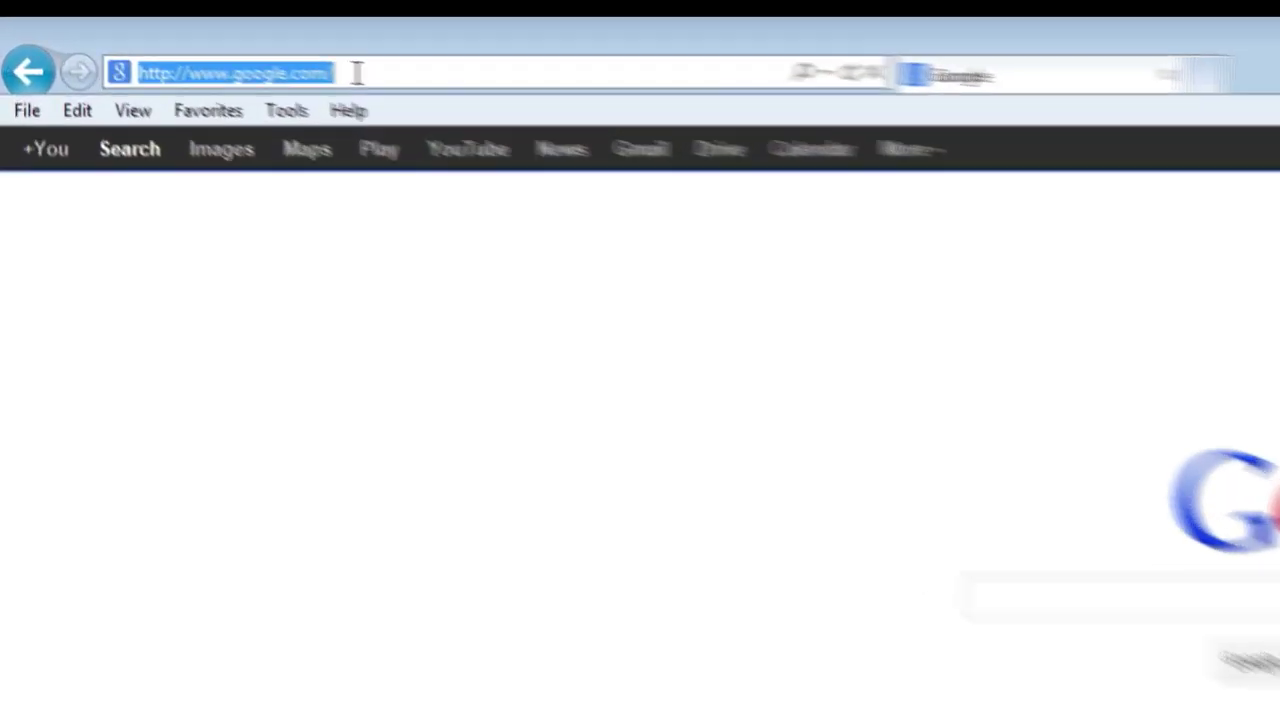
text(https)
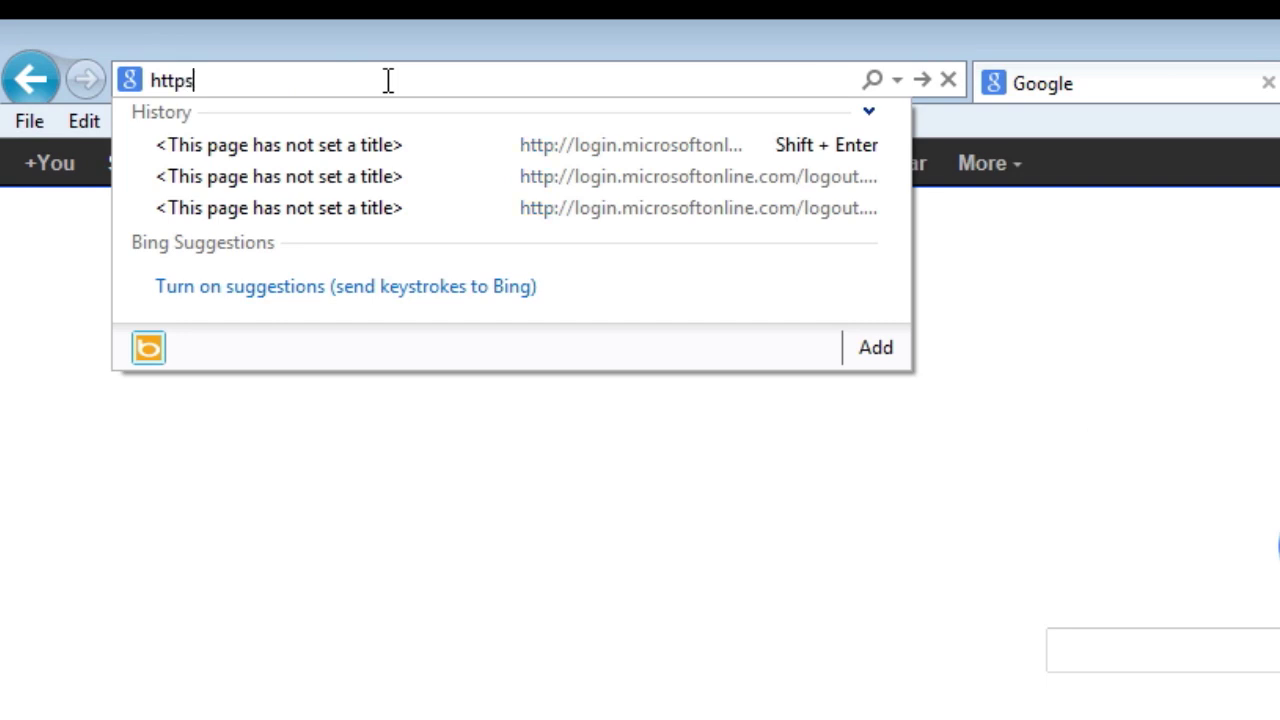
text(://student)
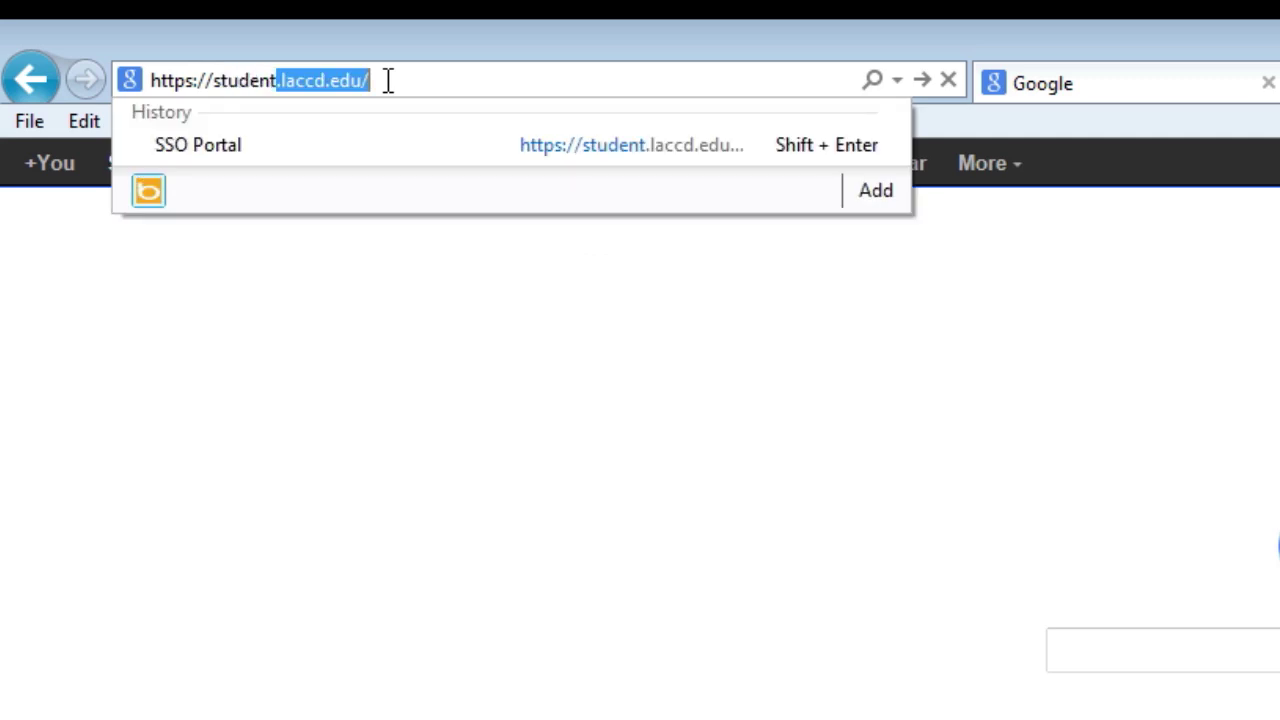
text(.laccd)
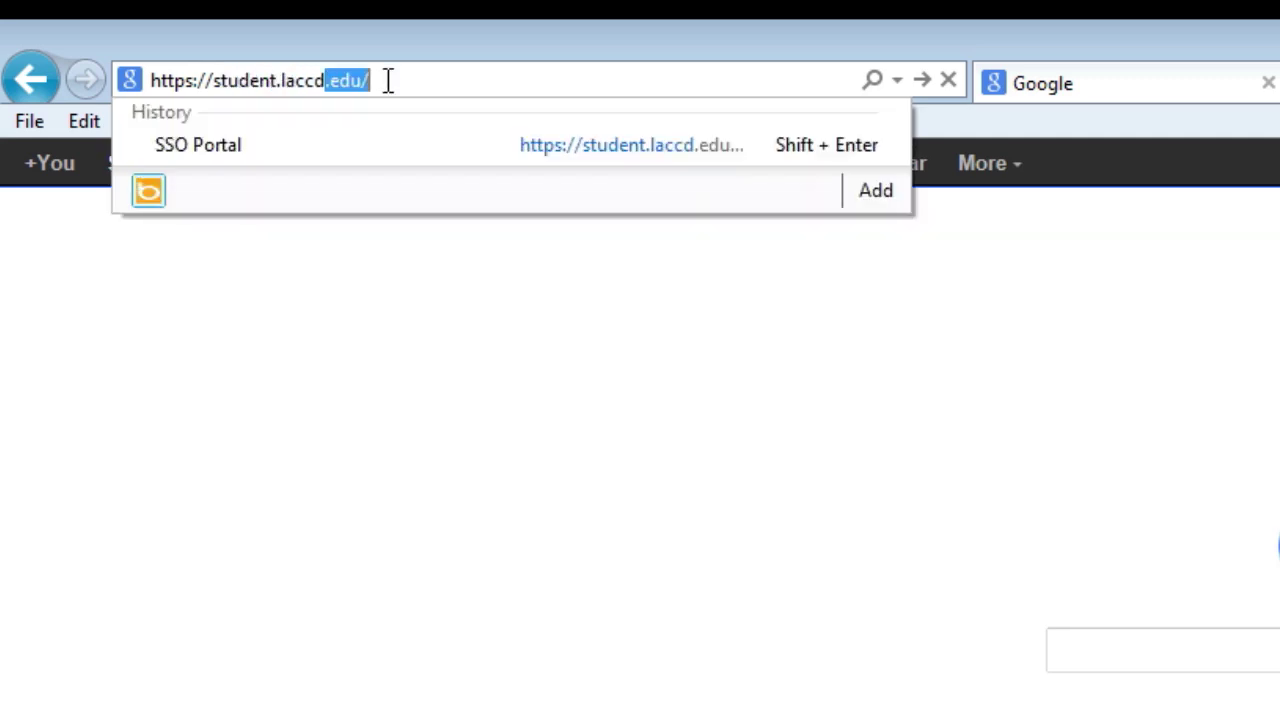
text(.edu)
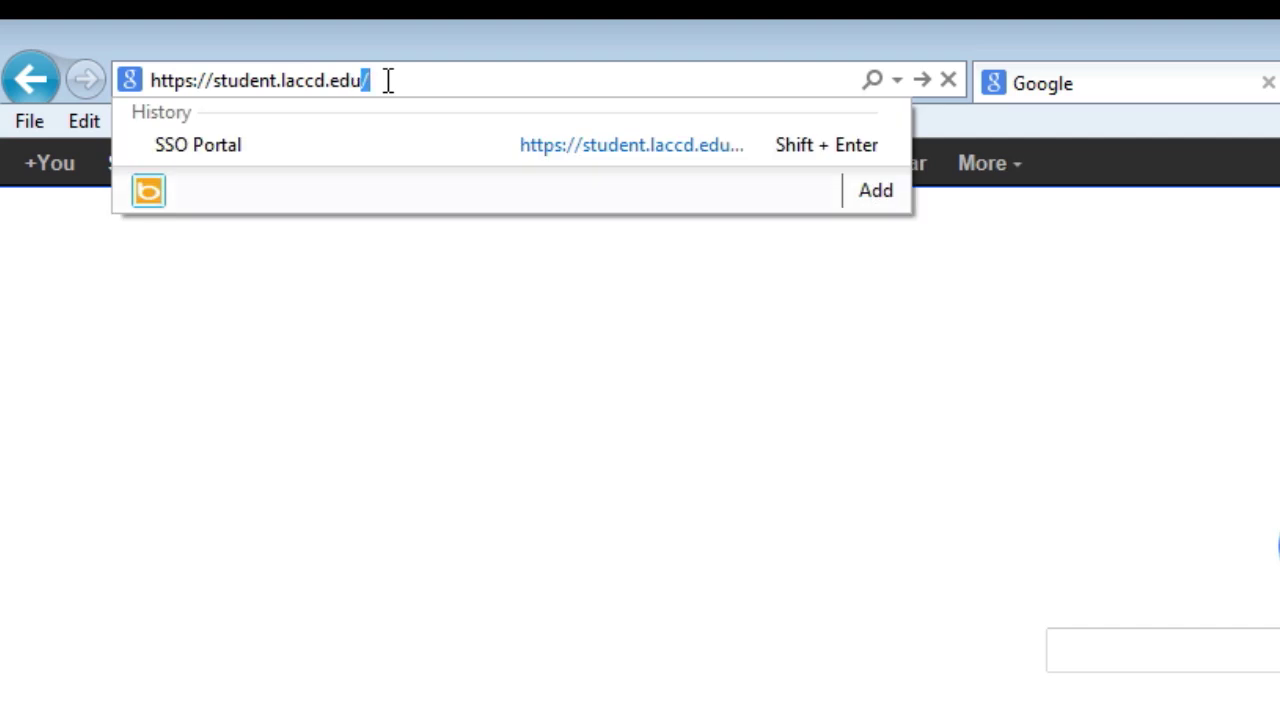
text(/sso)
key(Return)
Sign in to the LACCD SSO portal with the student ID and password
click(580, 382)
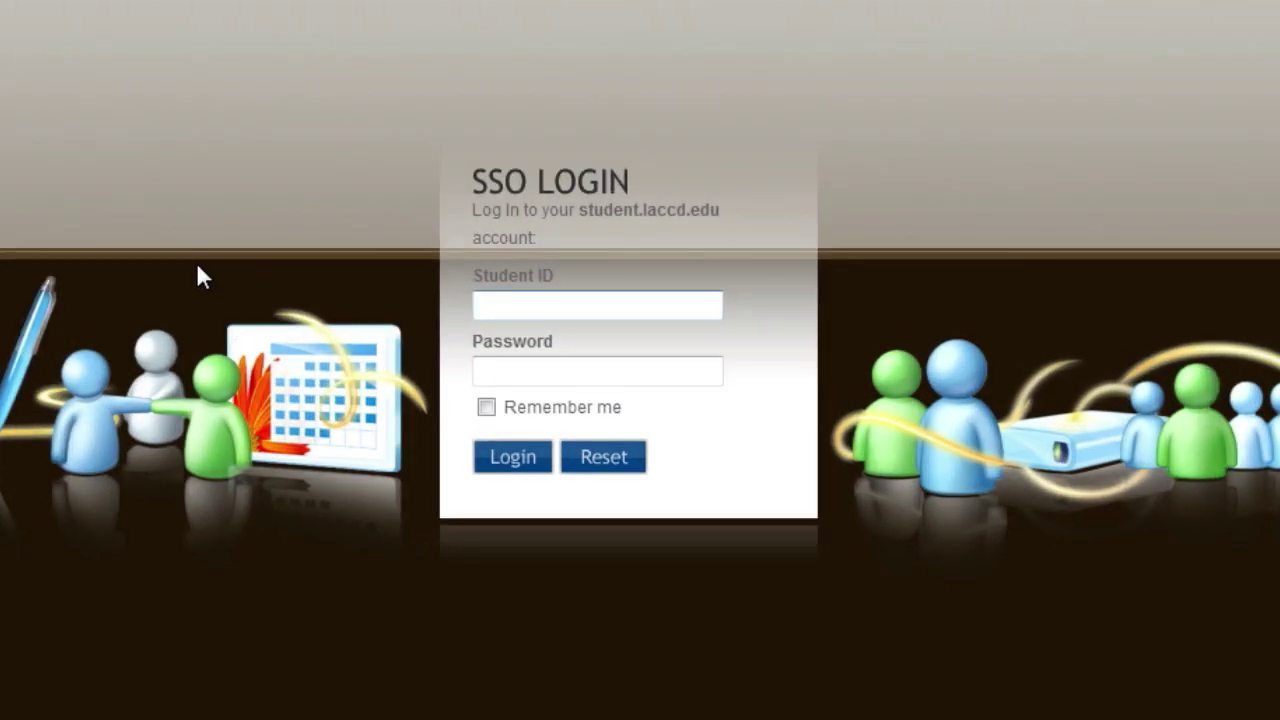
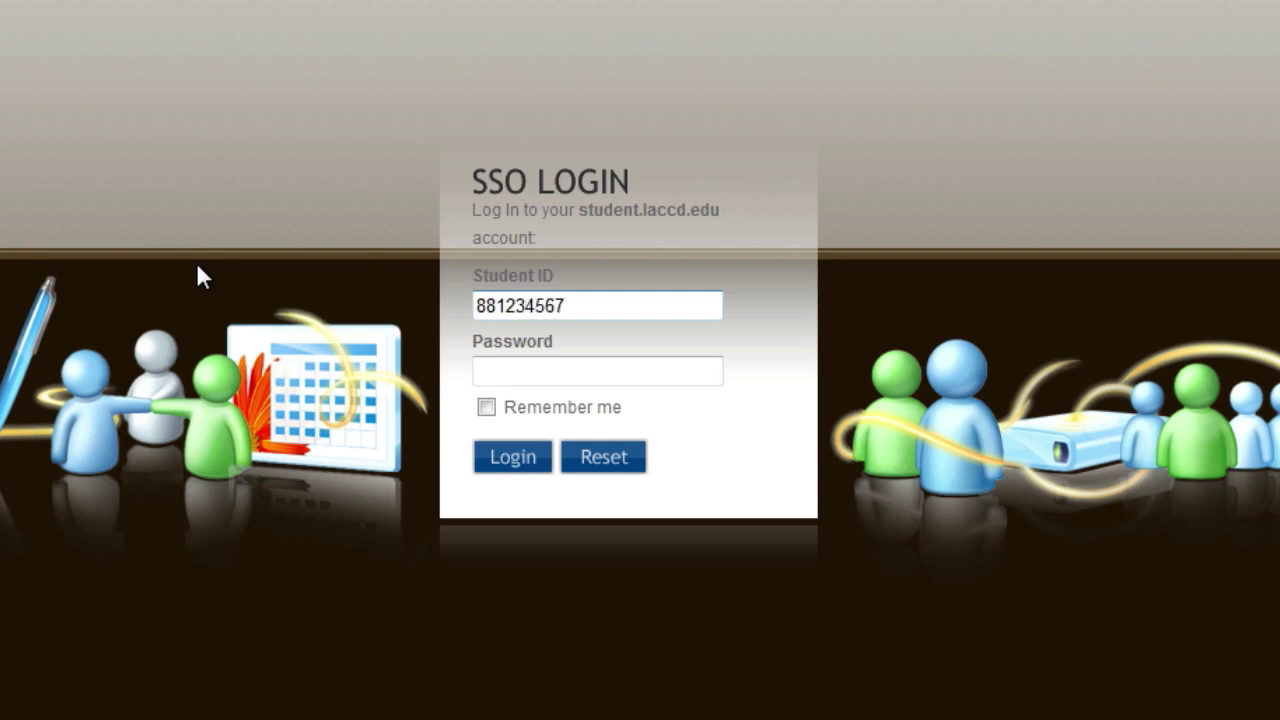
key(Tab)
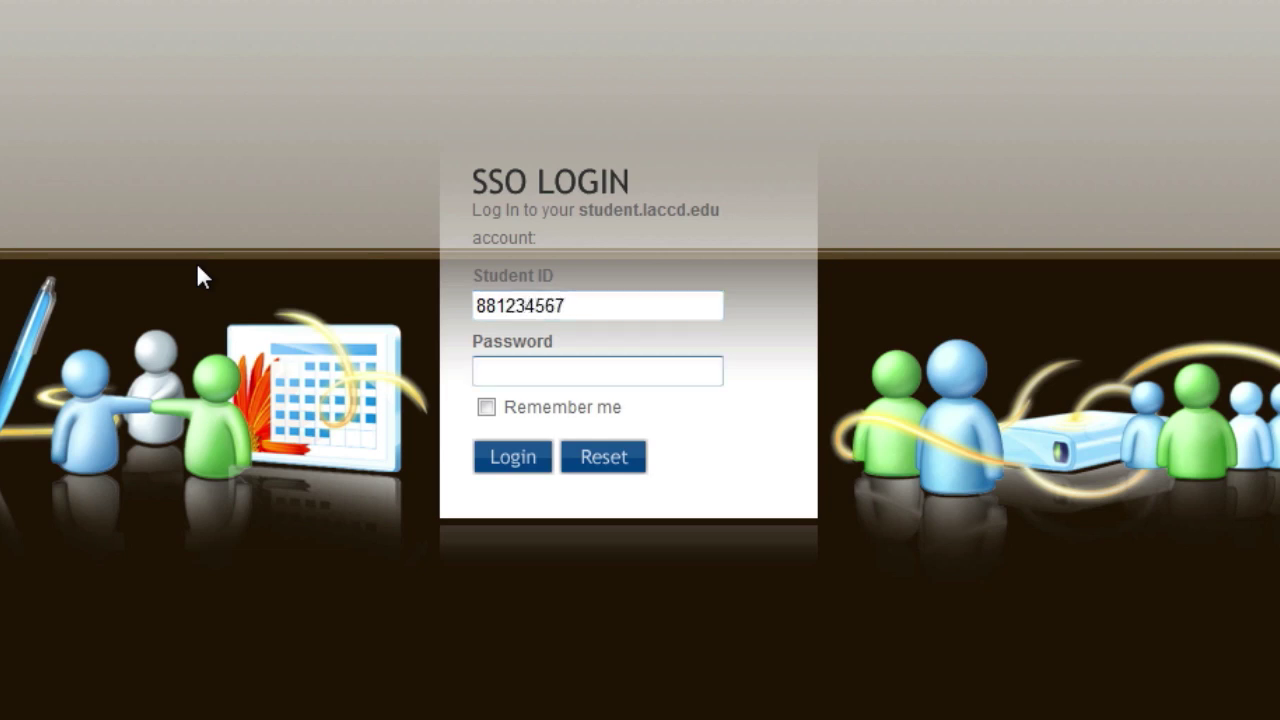
click(508, 458)
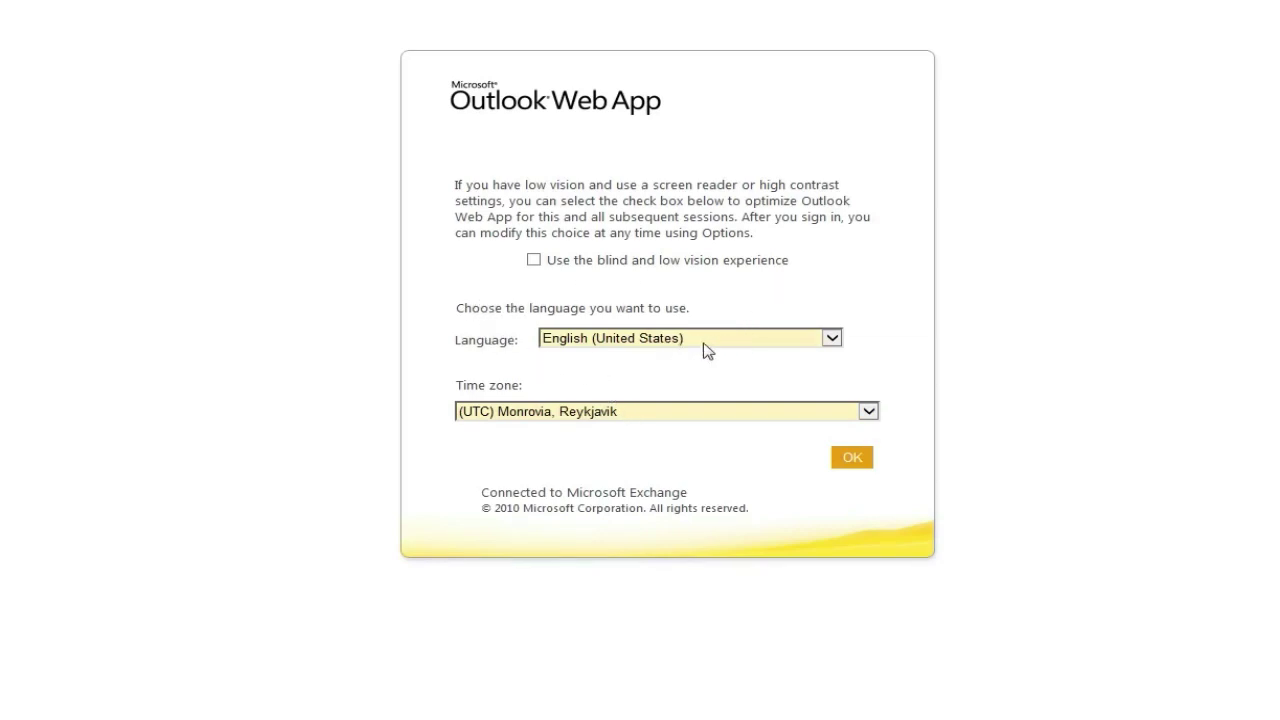
Open the time zone list and scroll up to Pacific Time (US & Canada)
click(622, 412)
scroll(622, 398, up, 1)
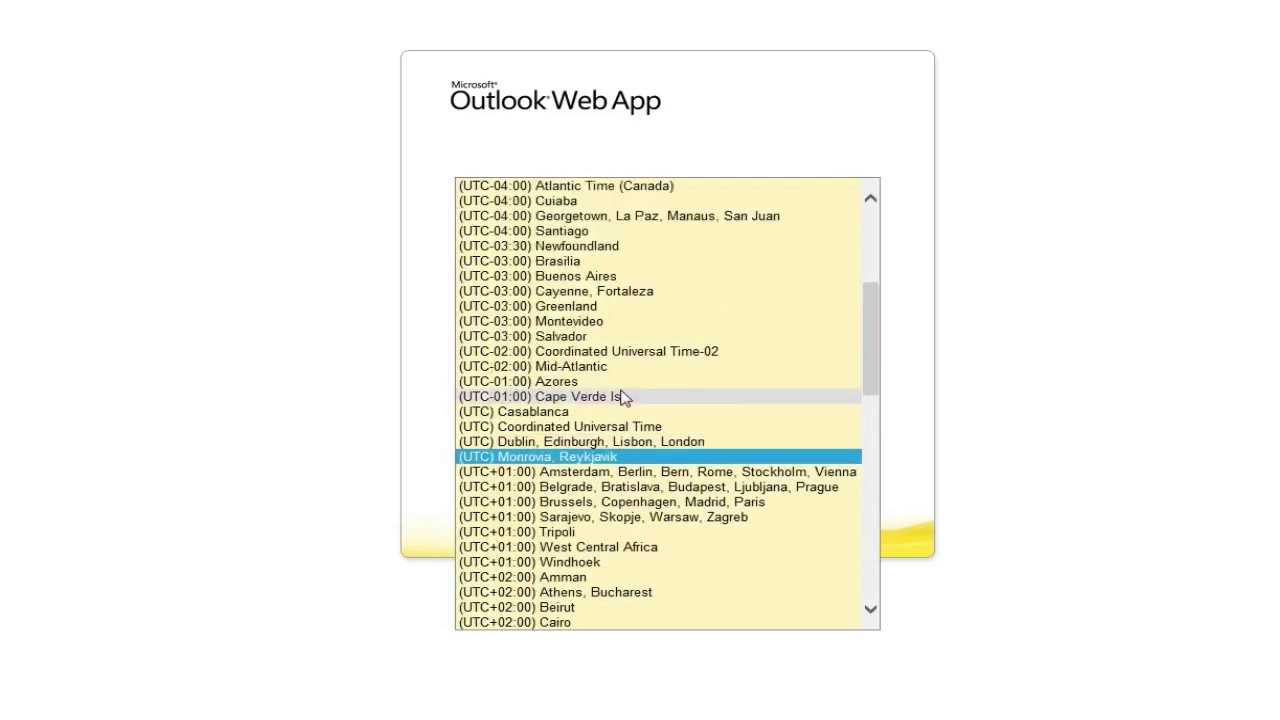
scroll(622, 398, up, 6)
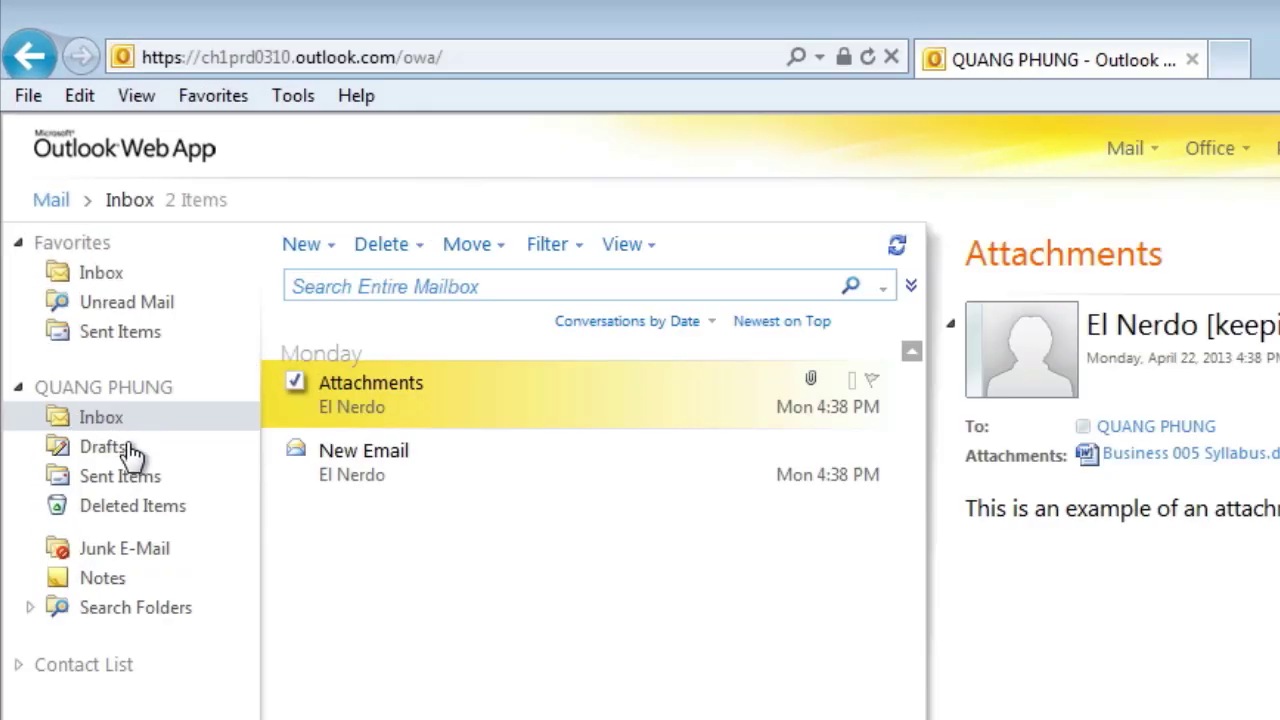
Look through Sent Items, Calendar, Contacts and Tasks, then return to Mail
click(140, 482)
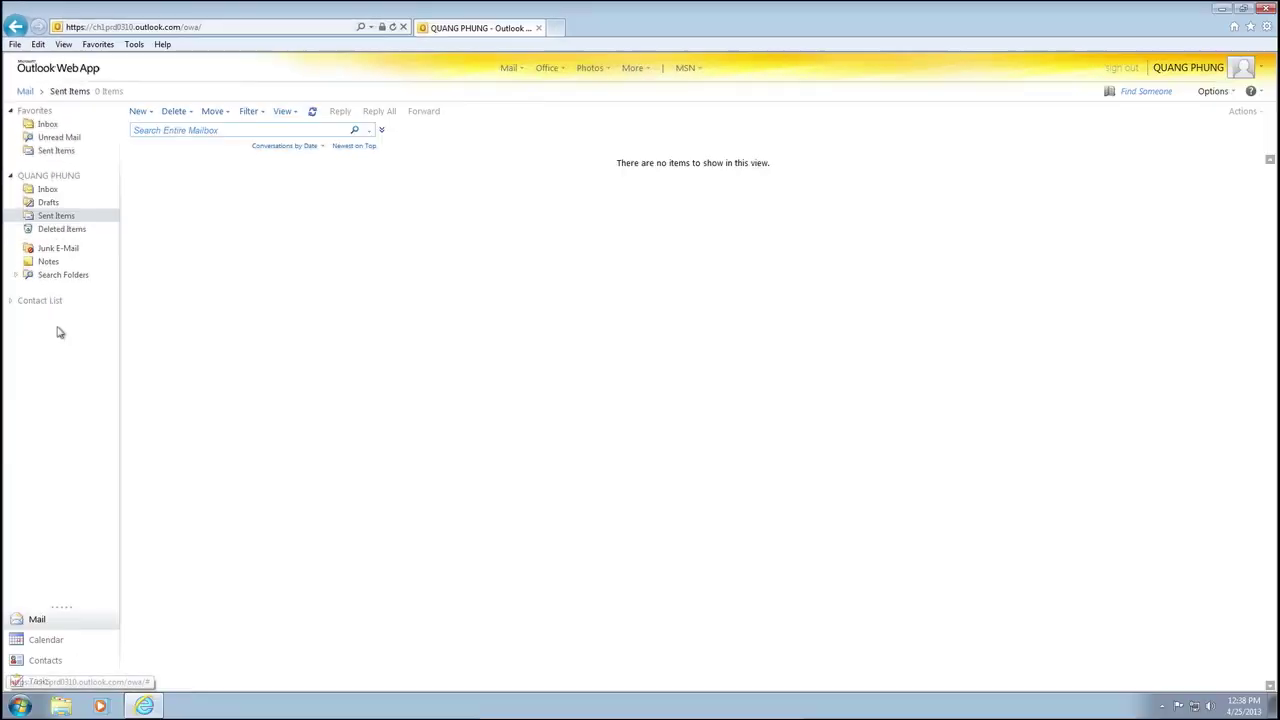
click(70, 640)
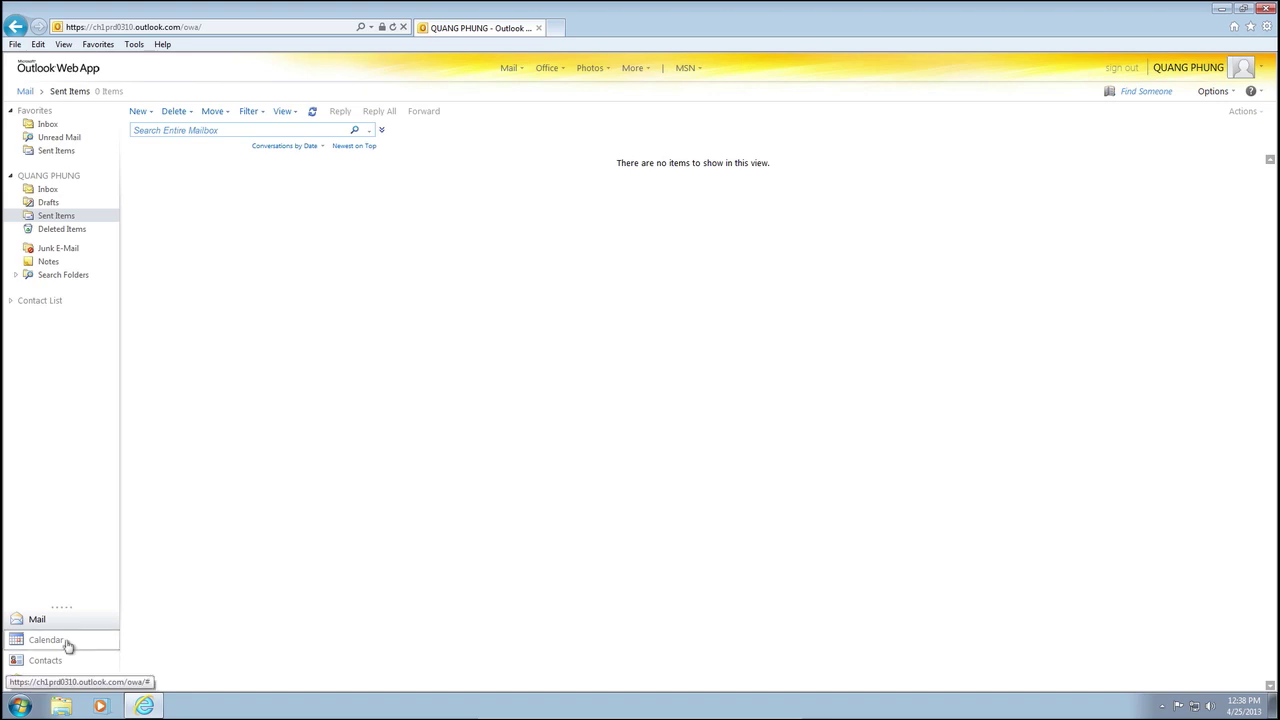
click(72, 661)
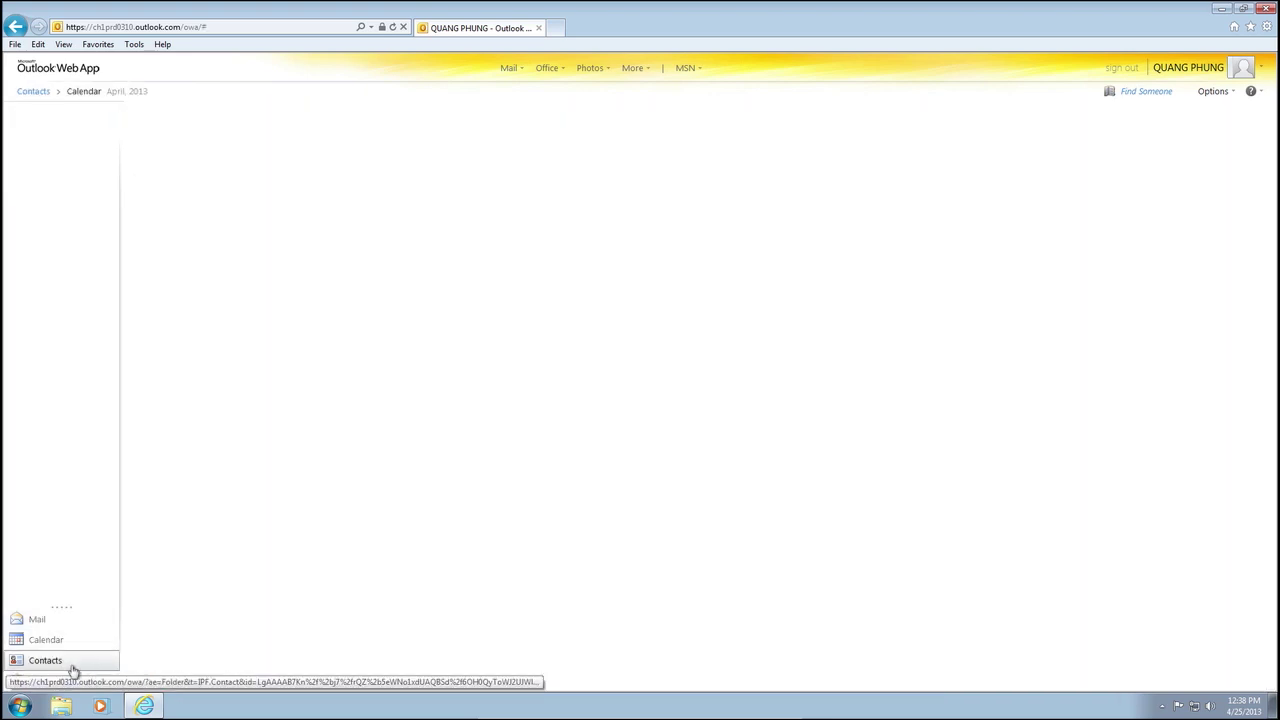
click(63, 686)
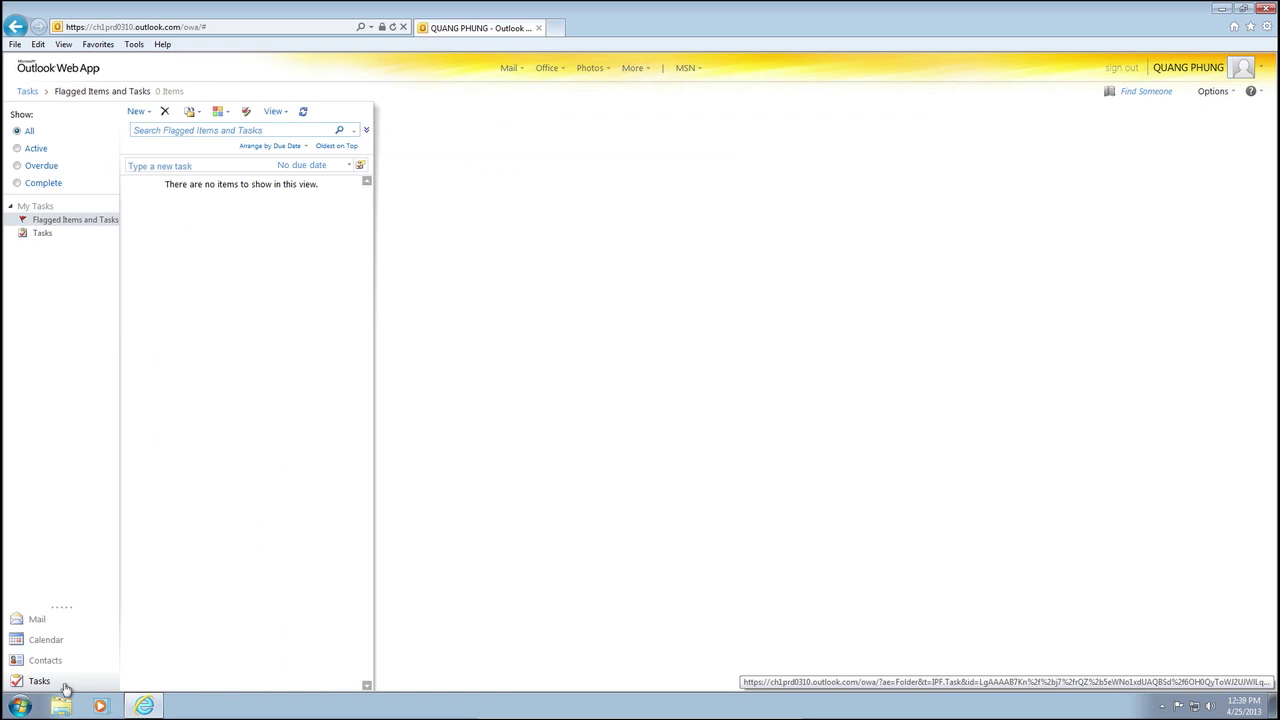
click(40, 621)
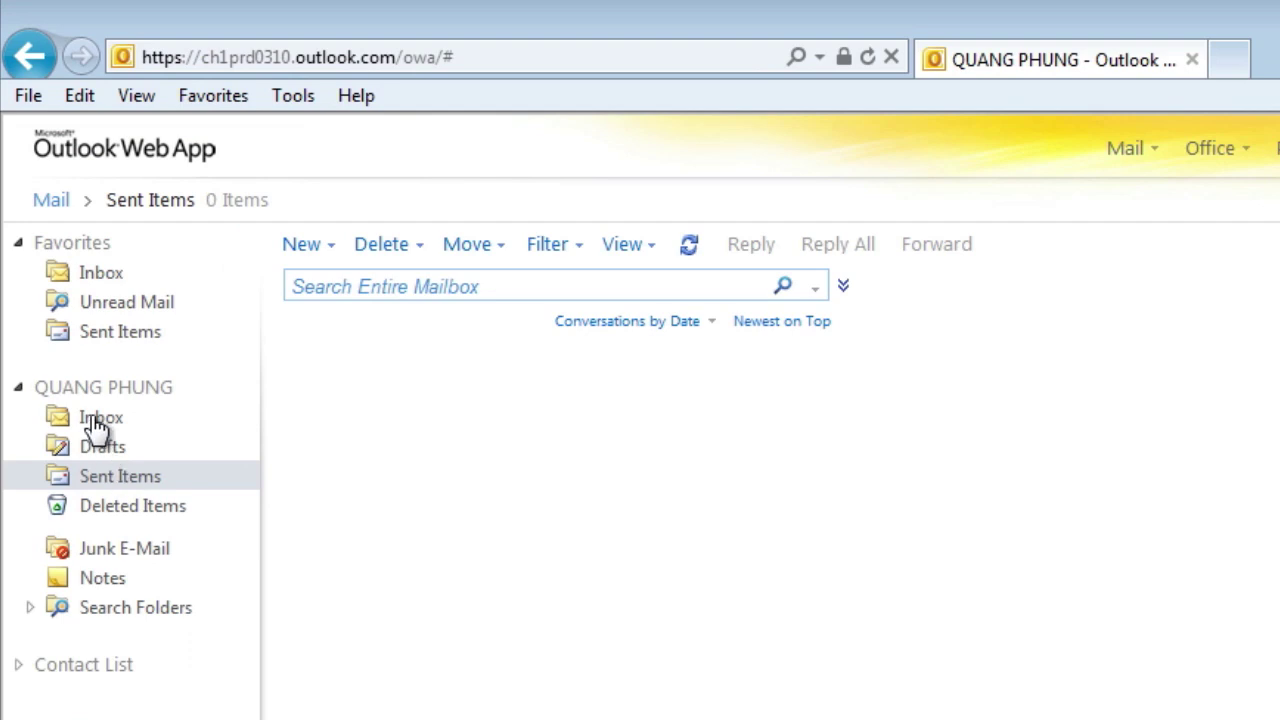
Open the Inbox, read the New Email message, and bring up the New menu
click(97, 424)
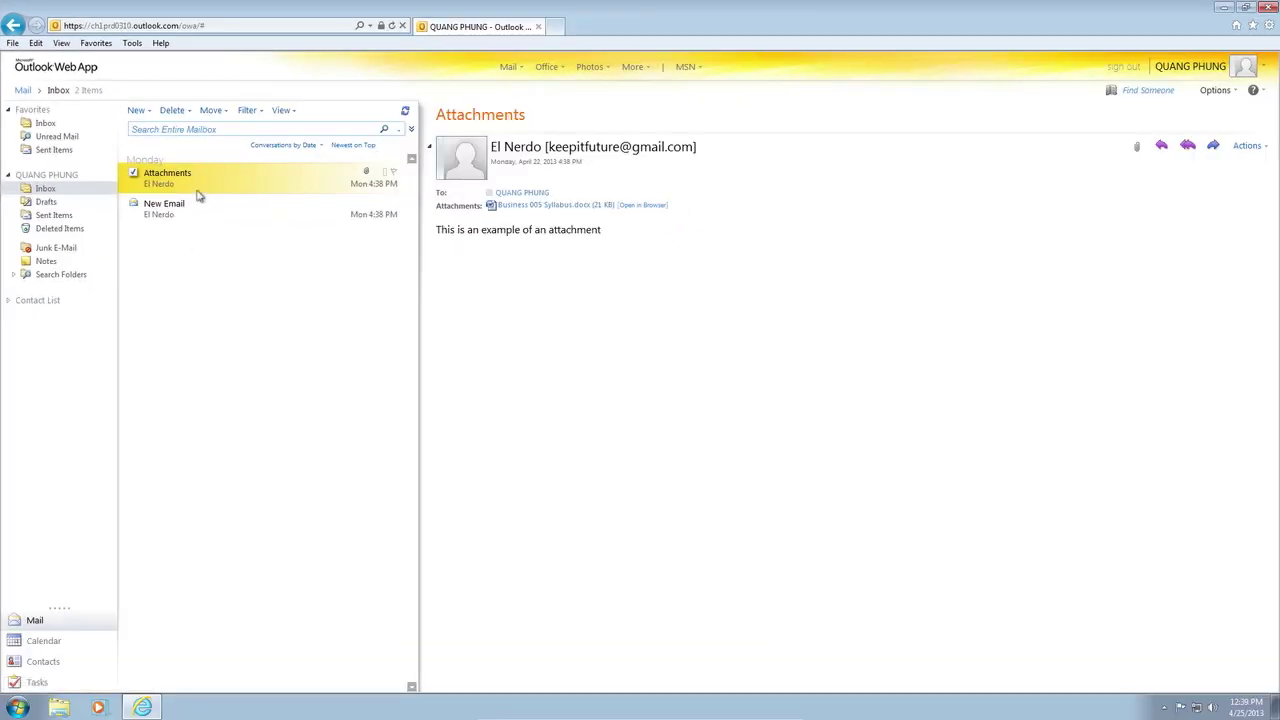
click(190, 212)
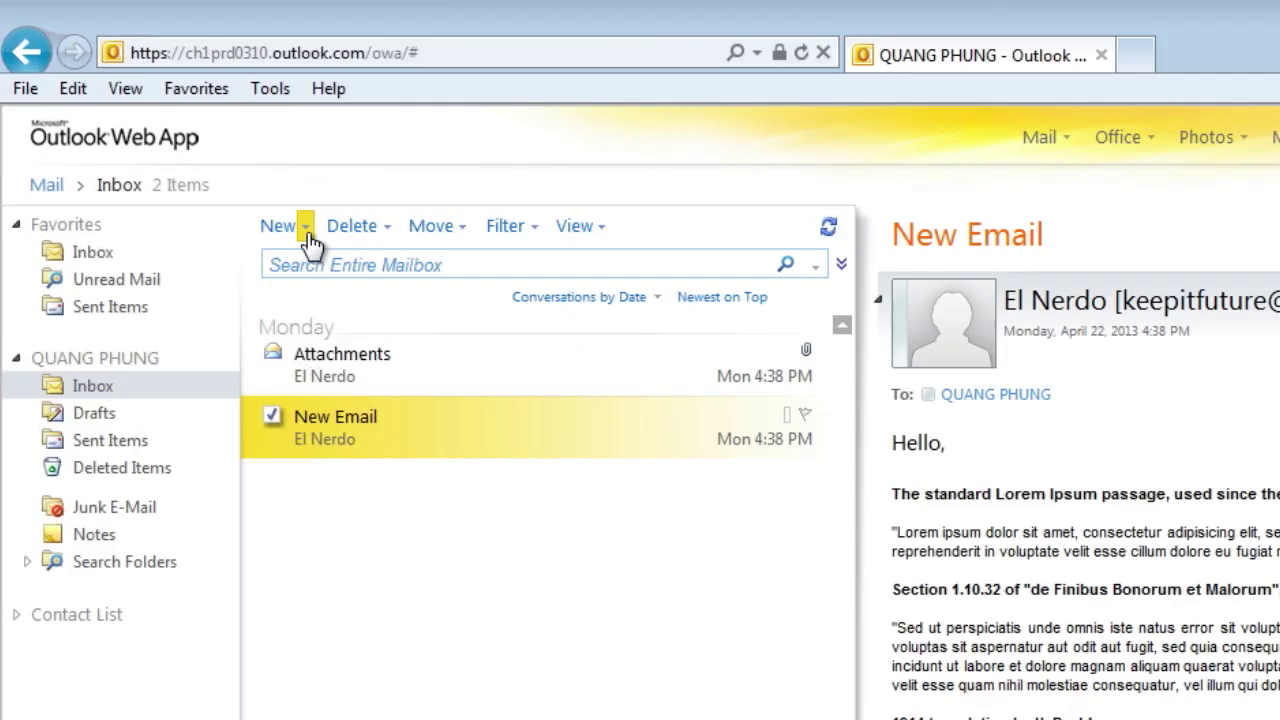
click(160, 121)
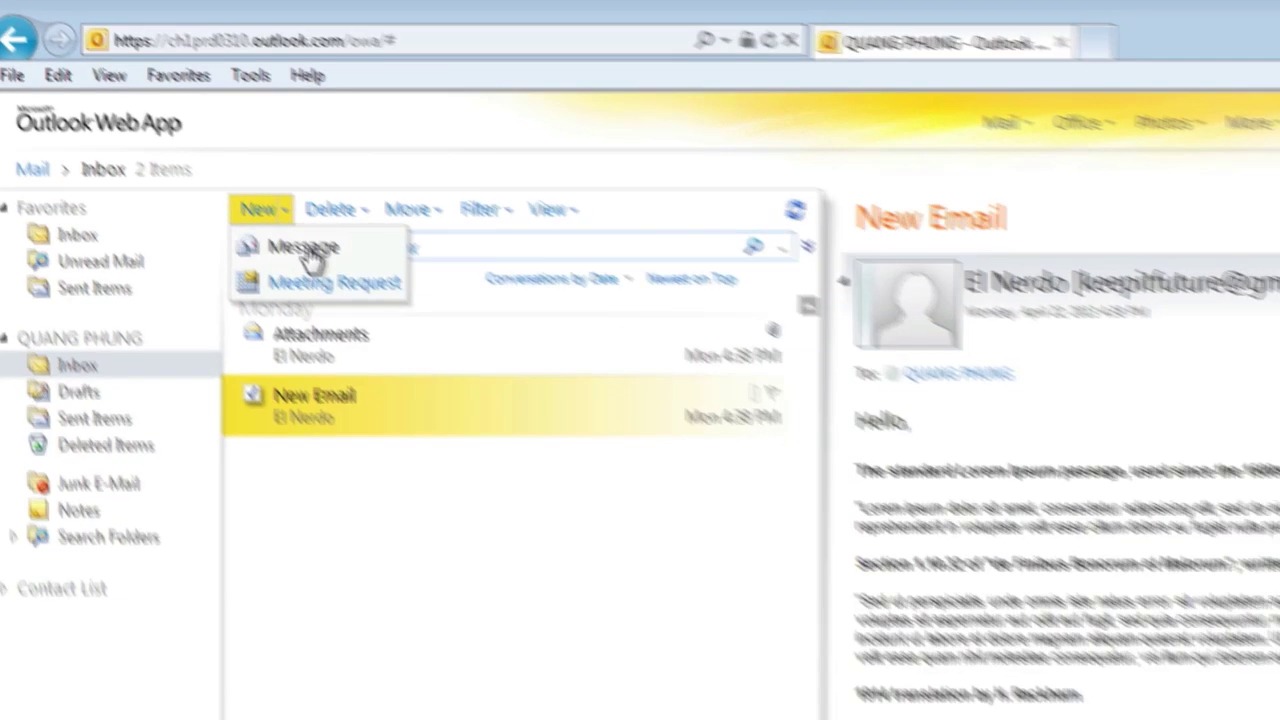
Send a message titled 'Question' with a pasted Lorem Ipsum body to the recipient's e-mail address
click(305, 250)
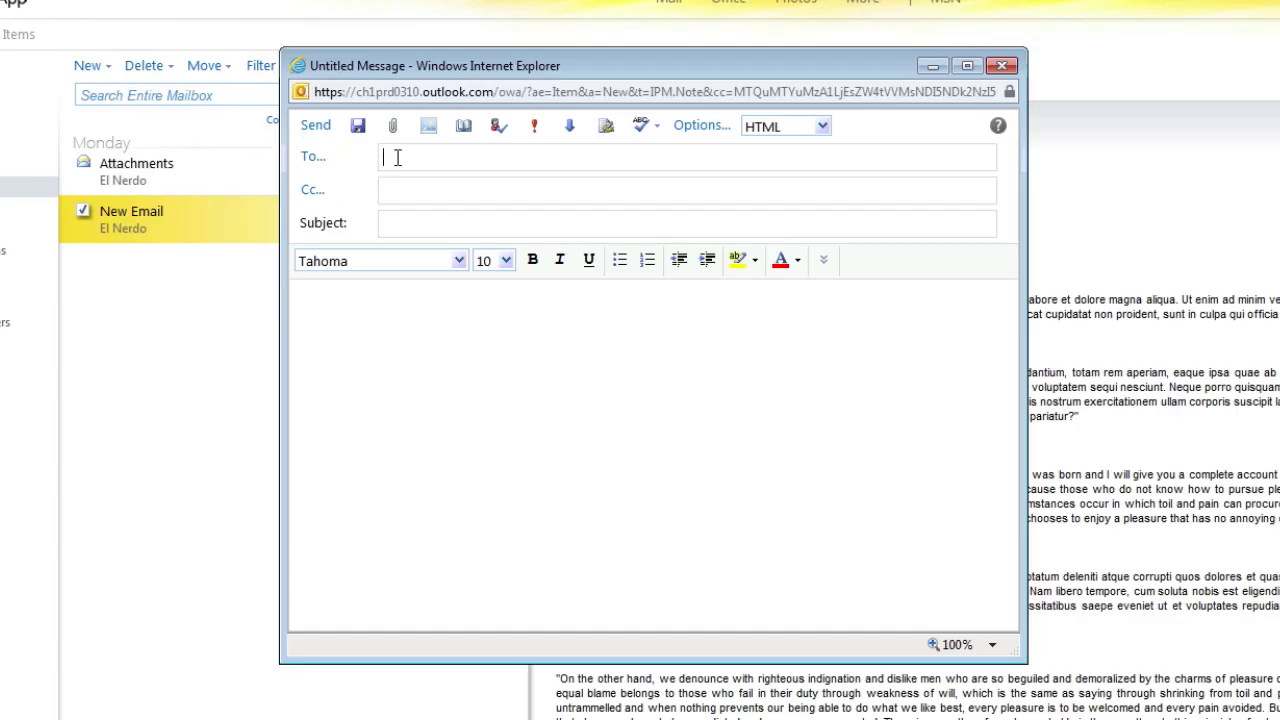
text(ema)
text(il@domain.com)
text(Question)
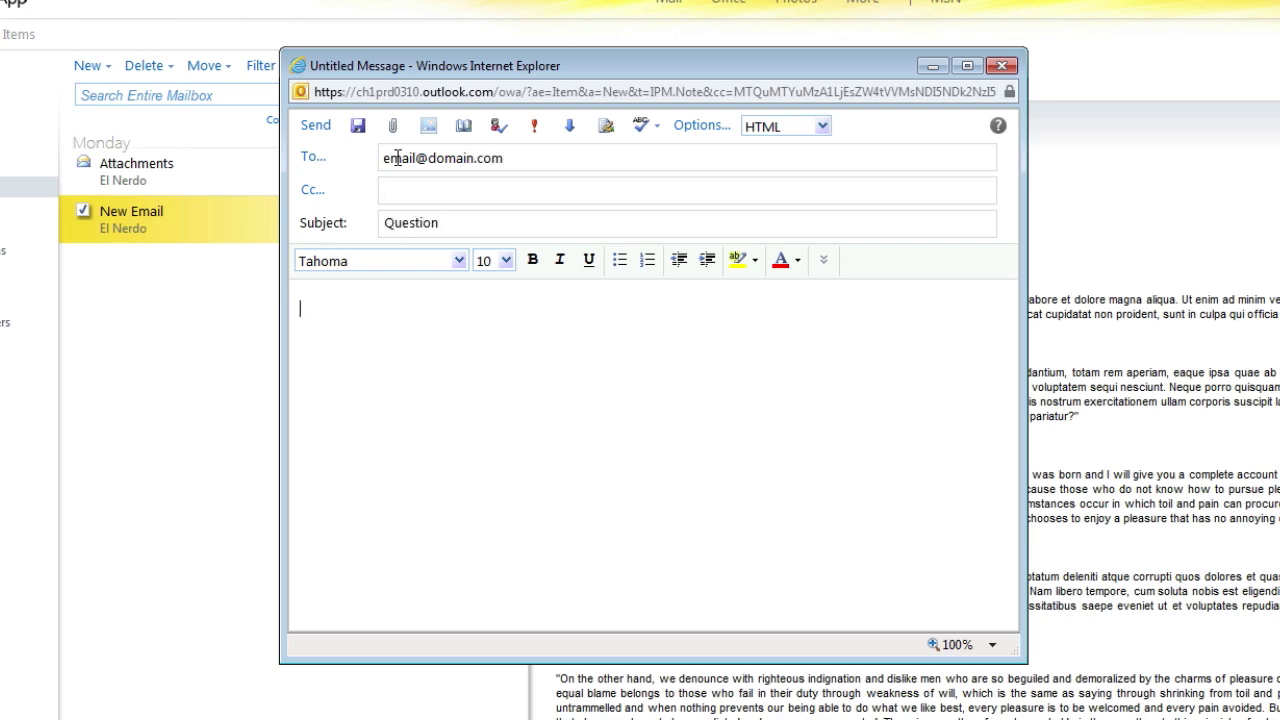
key(ctrl+v)
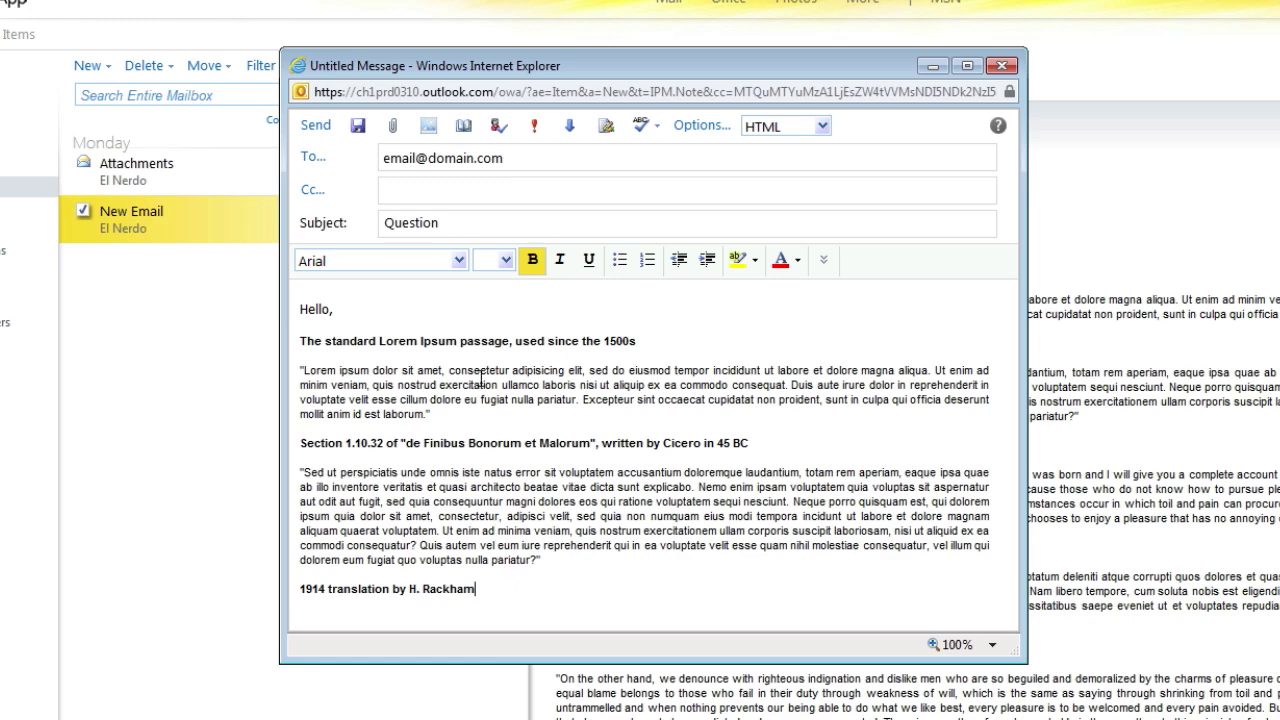
click(318, 130)
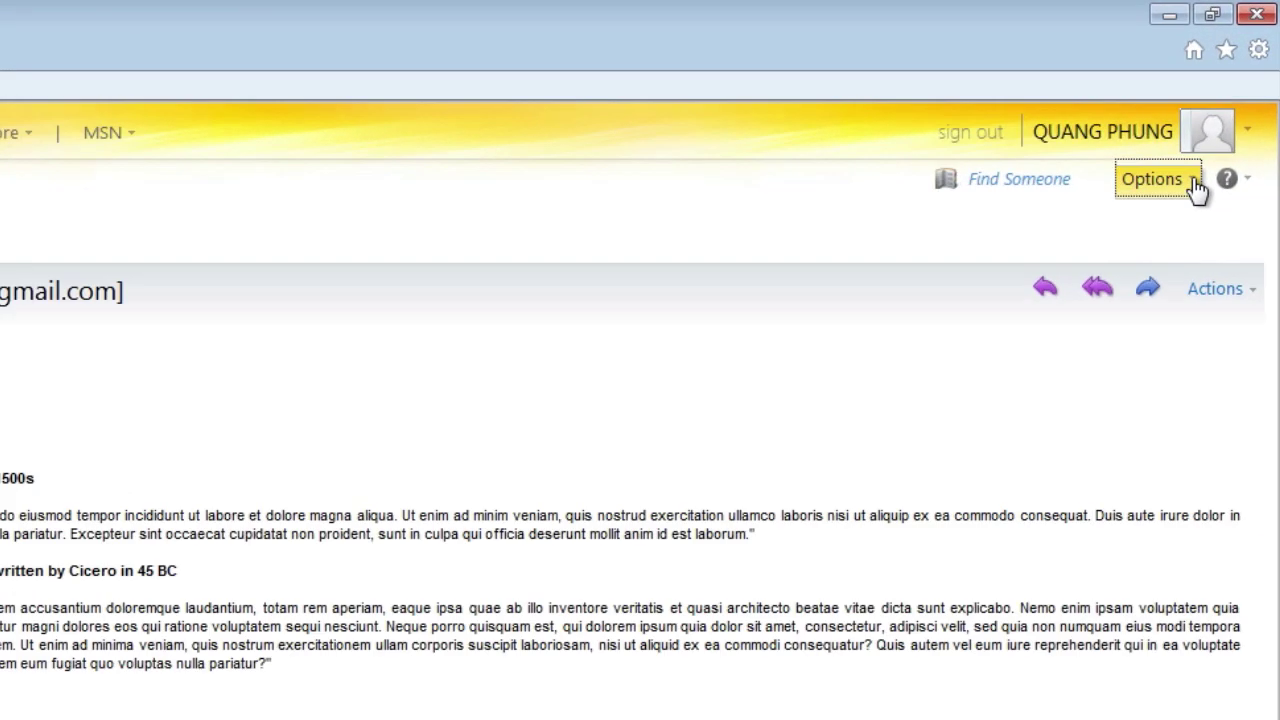
In Options, start forwarding e-mail to the recipient's address, keeping a copy in the mailbox
click(1196, 184)
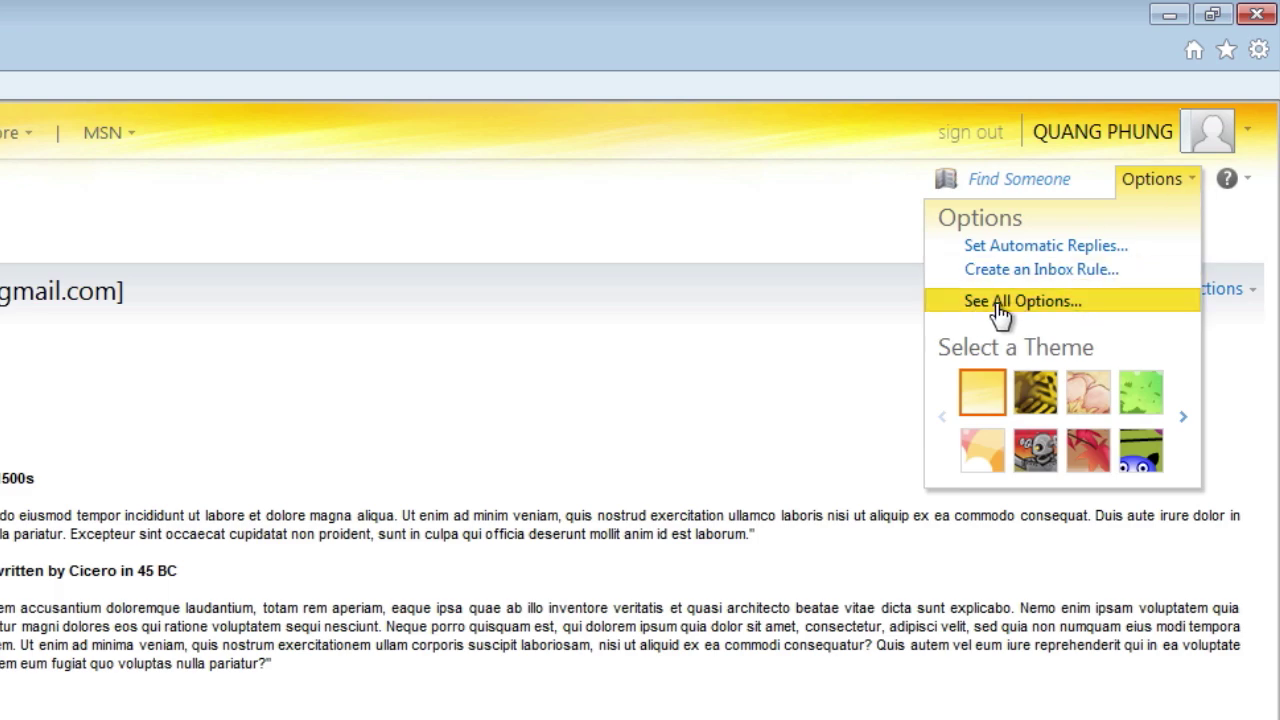
click(1090, 306)
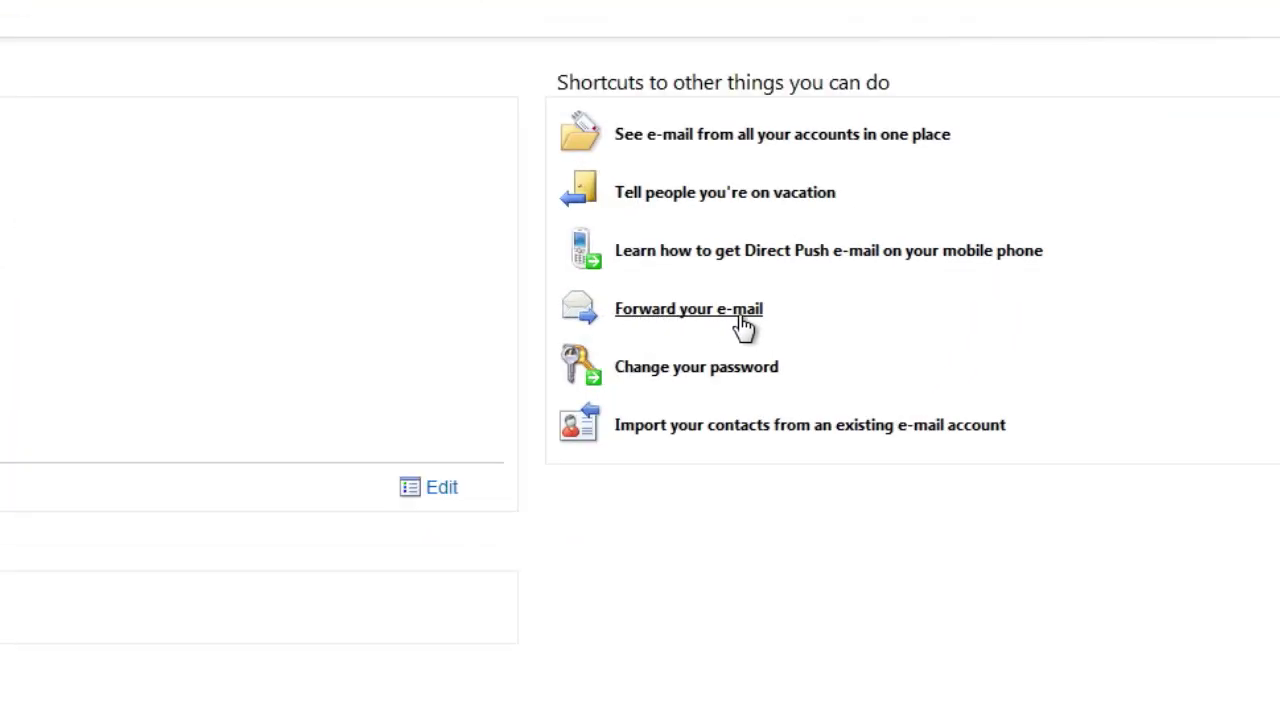
click(740, 312)
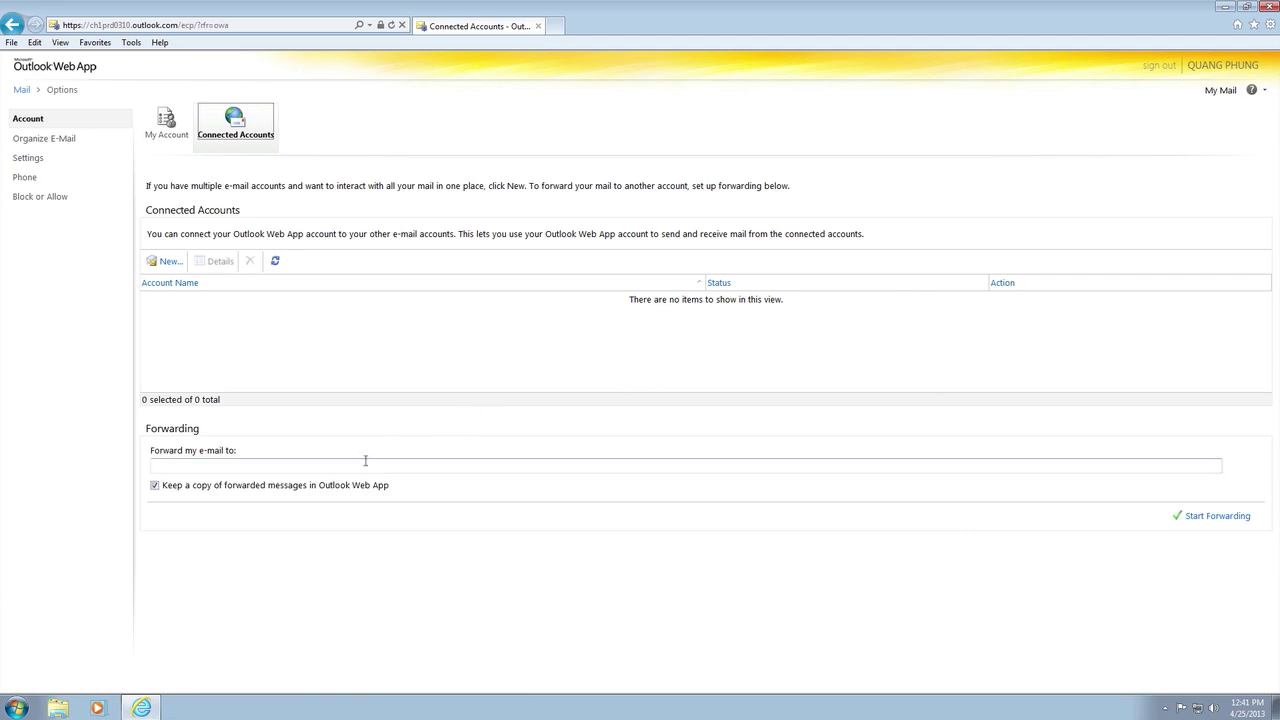
click(365, 460)
text(email)
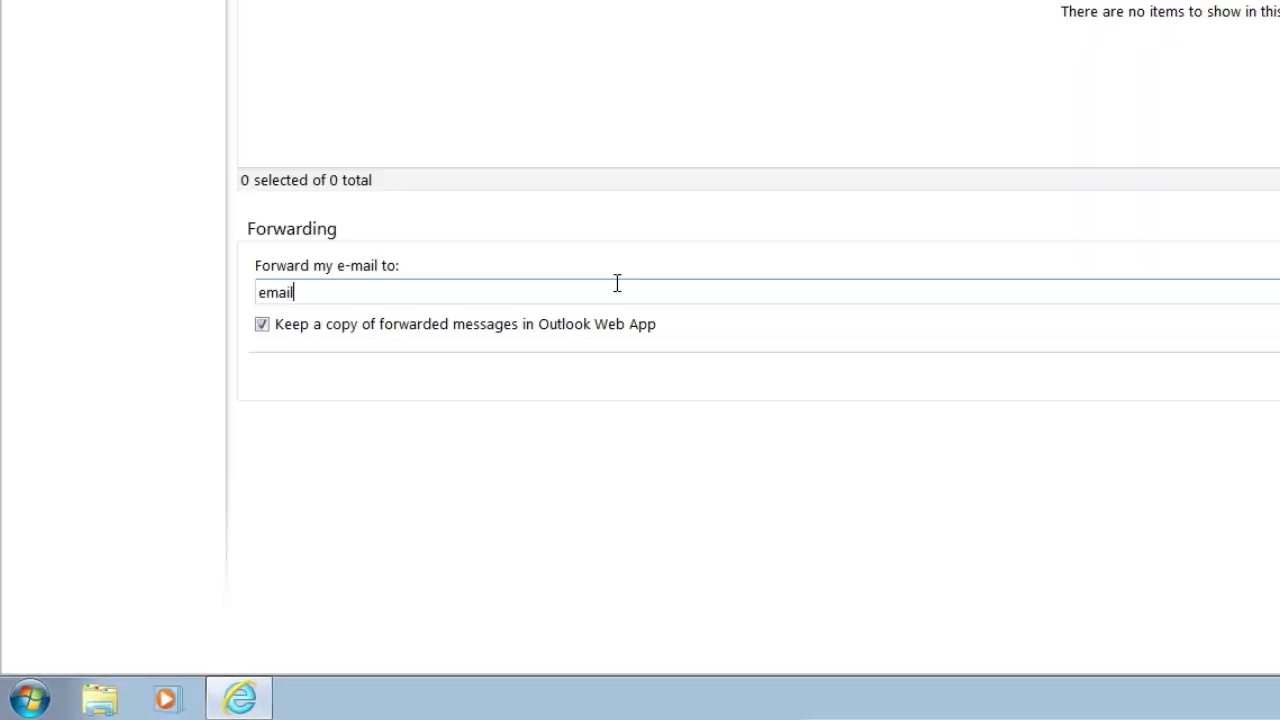
text(@domain.com)
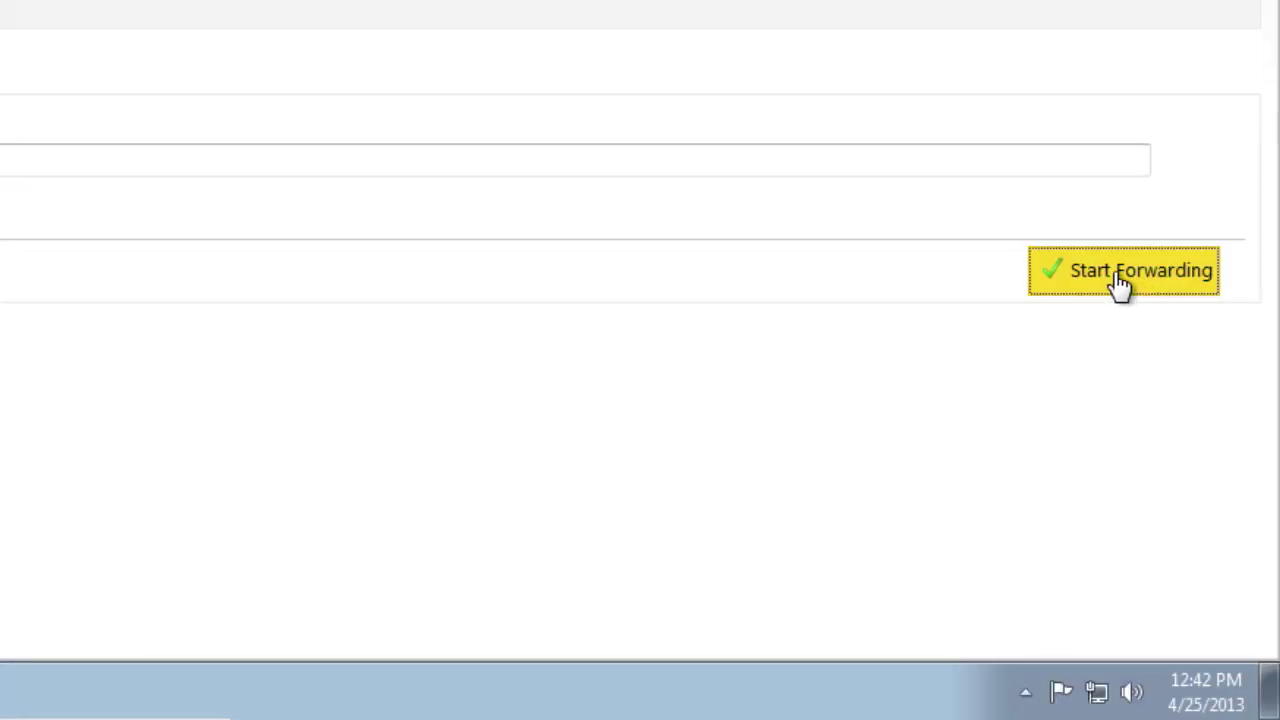
click(1118, 285)
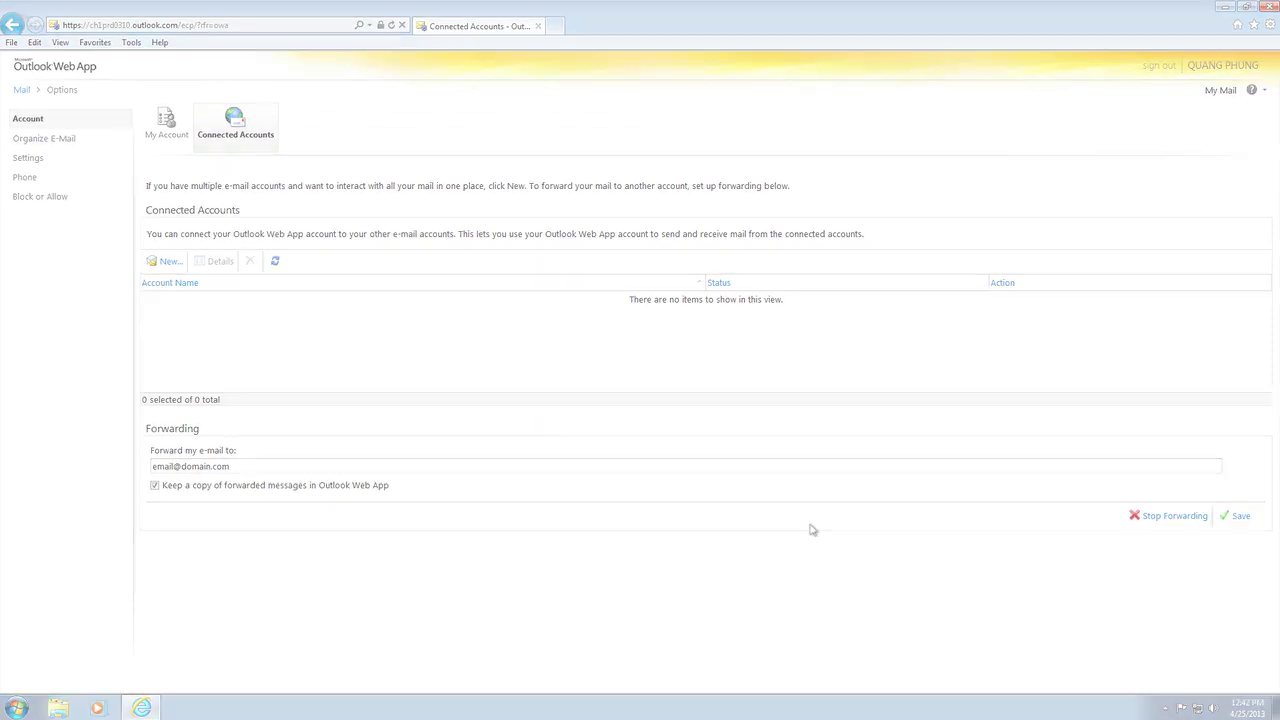